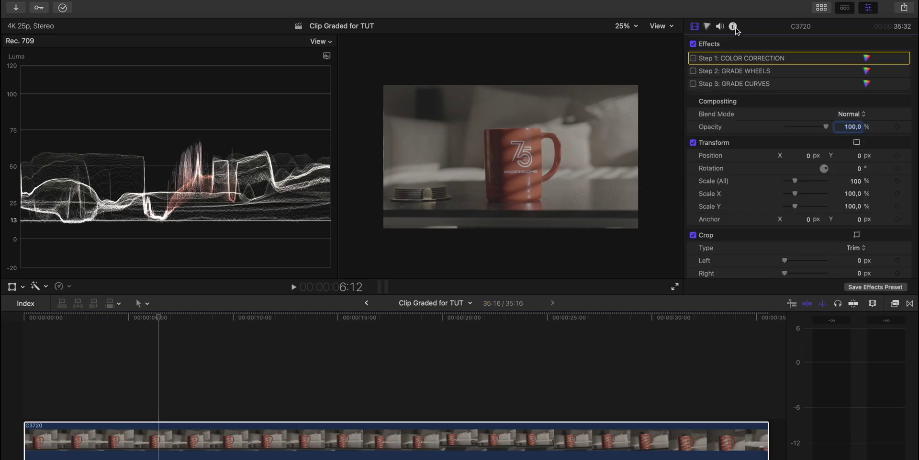
Apply the Sony S-Log3/S-Gamut3.Cine camera LUT in the clip's Info inspector.
{"action": "left_click", "coordinate": [733, 27]}
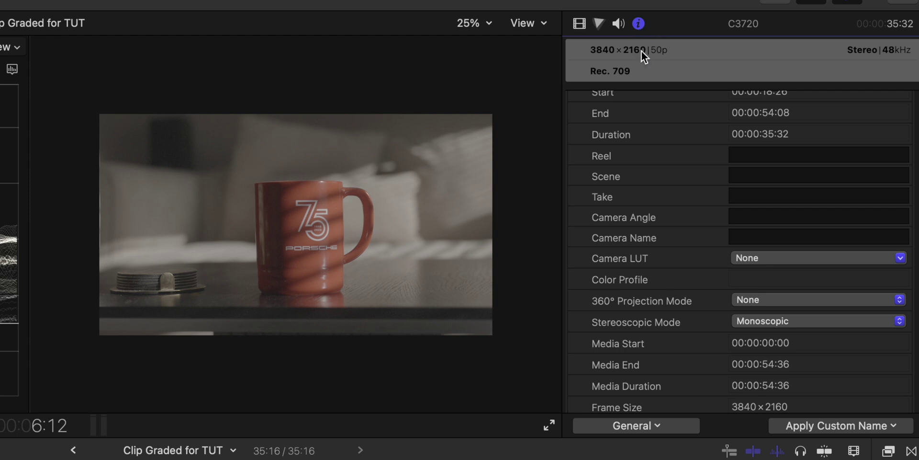
{"action": "scroll", "coordinate": [658, 96], "scroll_direction": "up", "scroll_amount": 5}
{"action": "scroll", "coordinate": [658, 129], "scroll_direction": "down", "scroll_amount": 5}
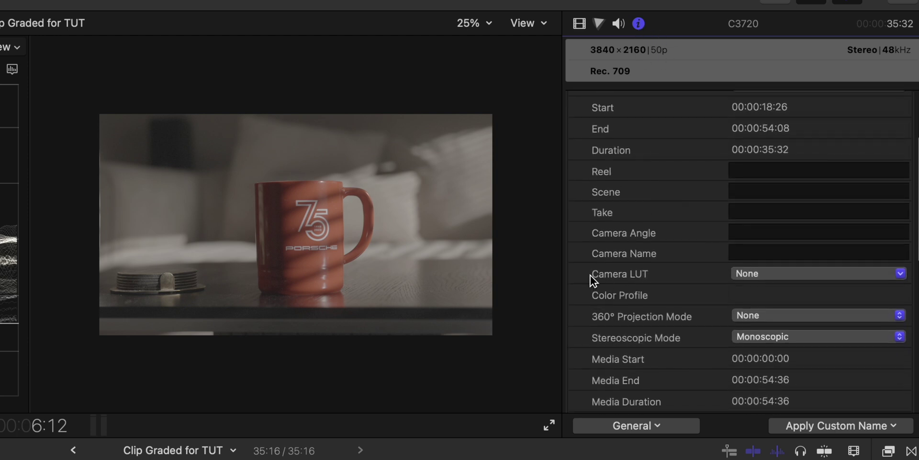
{"action": "left_click", "coordinate": [814, 272]}
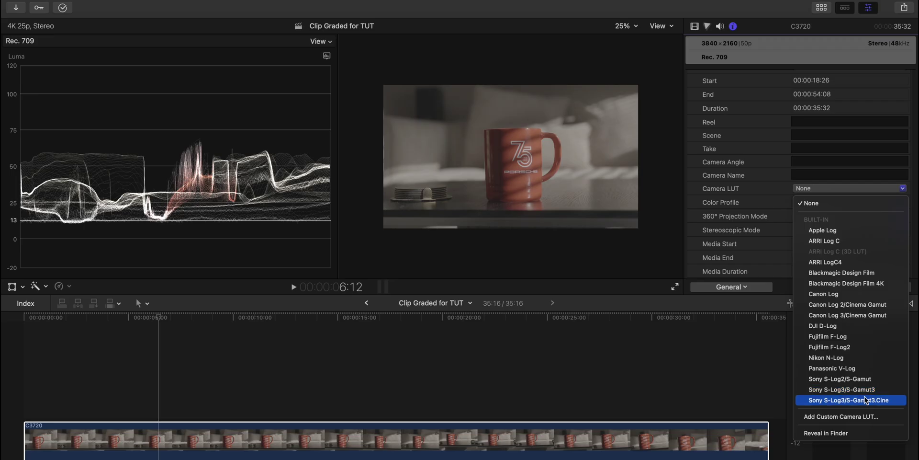
{"action": "left_click", "coordinate": [865, 398]}
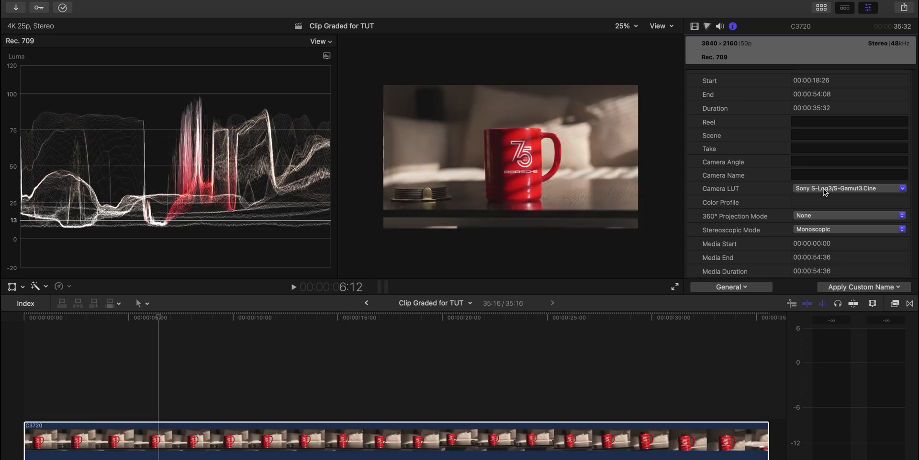
Compare the flat footage with Camera LUT set to None, then reapply Sony S-Log3/S-Gamut3.Cine.
{"action": "left_click", "coordinate": [824, 190]}
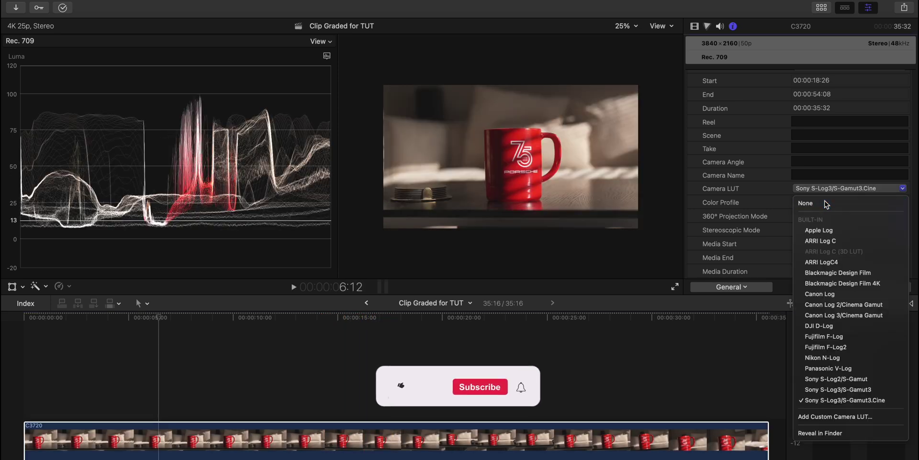
{"action": "left_click", "coordinate": [814, 203]}
{"action": "left_click", "coordinate": [815, 190]}
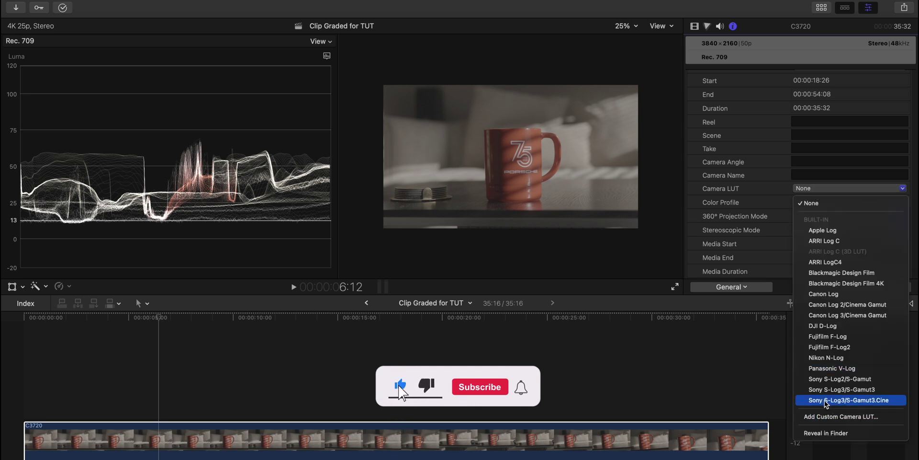
{"action": "left_click", "coordinate": [849, 400]}
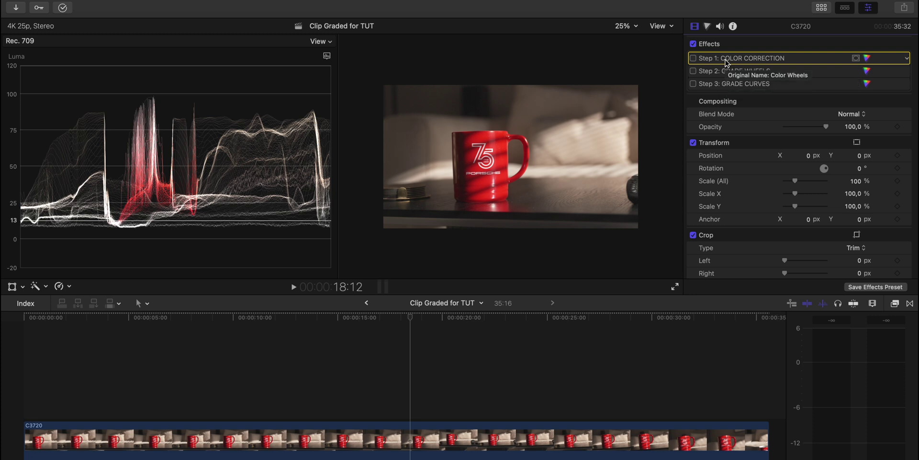
Review the Step 1: COLOR CORRECTION wheels and enable the effect to darken the mug shot.
{"action": "left_click", "coordinate": [867, 58]}
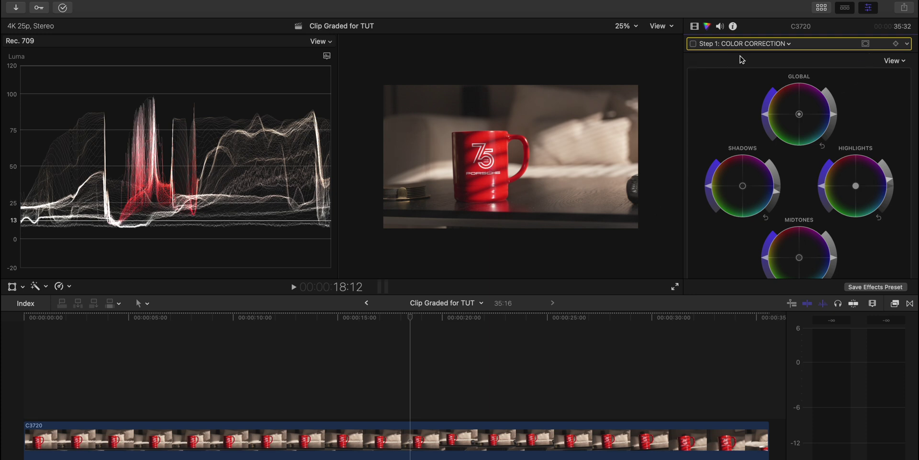
{"action": "left_click", "coordinate": [732, 27]}
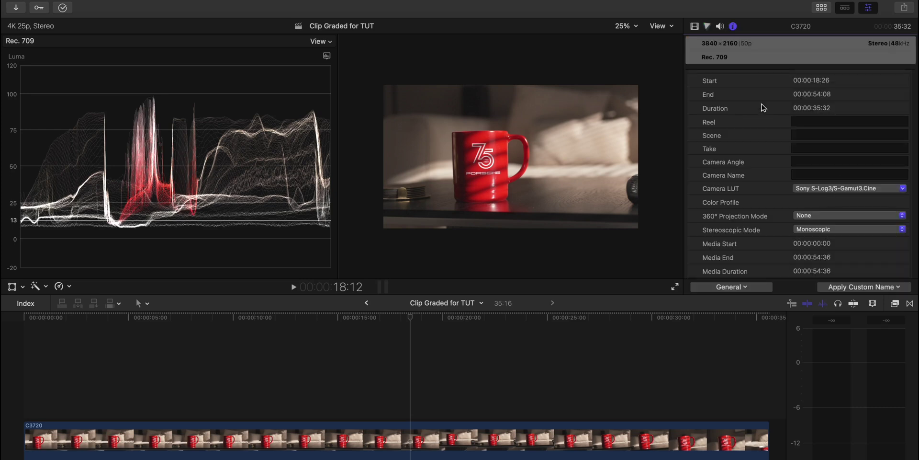
{"action": "left_click", "coordinate": [695, 27]}
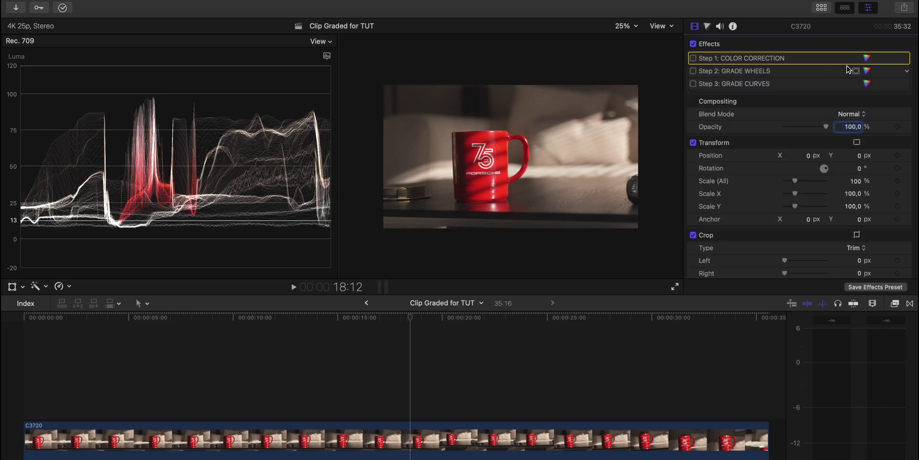
{"action": "left_click", "coordinate": [866, 58]}
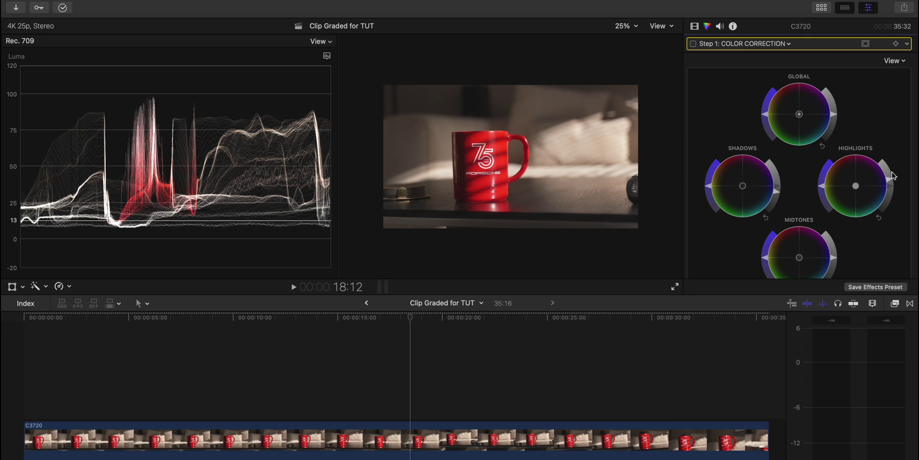
{"action": "left_click", "coordinate": [693, 44]}
{"action": "left_click", "coordinate": [694, 27]}
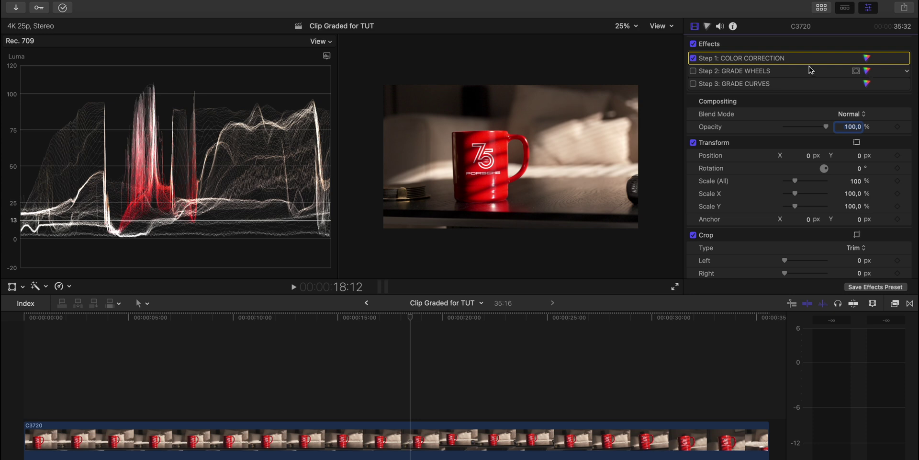
Review the Step 2: GRADE WHEELS controls and enable the effect for moodier shadows.
{"action": "left_click", "coordinate": [867, 71]}
{"action": "scroll", "coordinate": [796, 248], "scroll_direction": "down", "scroll_amount": 2}
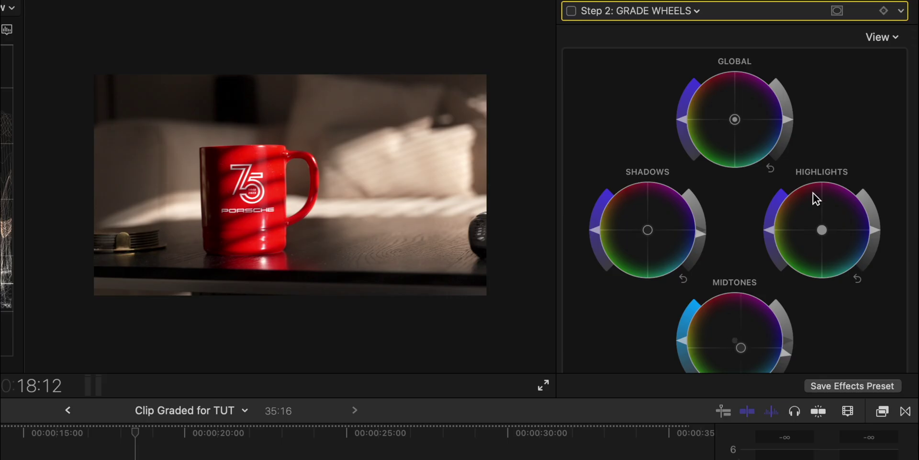
{"action": "scroll", "coordinate": [719, 220], "scroll_direction": "down", "scroll_amount": 2}
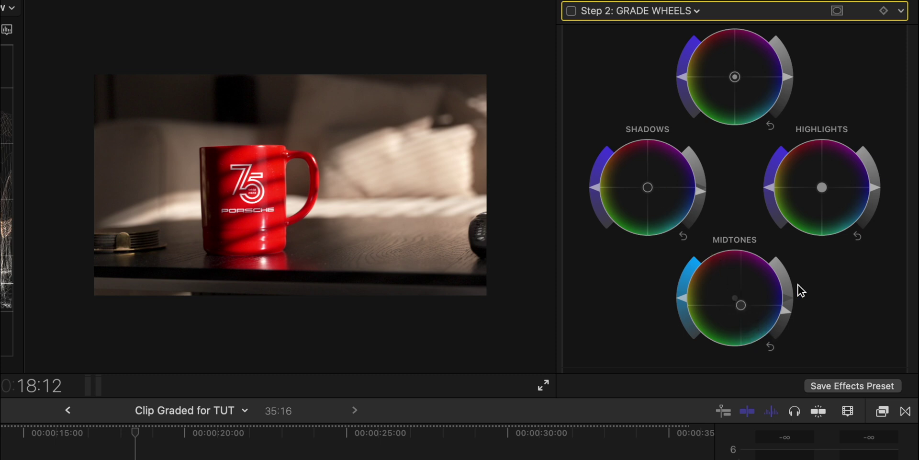
{"action": "scroll", "coordinate": [736, 86], "scroll_direction": "down", "scroll_amount": 5}
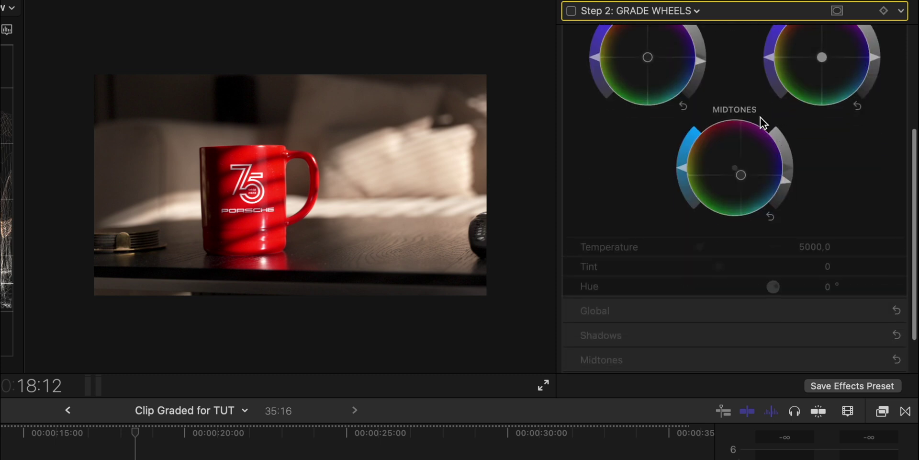
{"action": "left_click", "coordinate": [571, 11]}
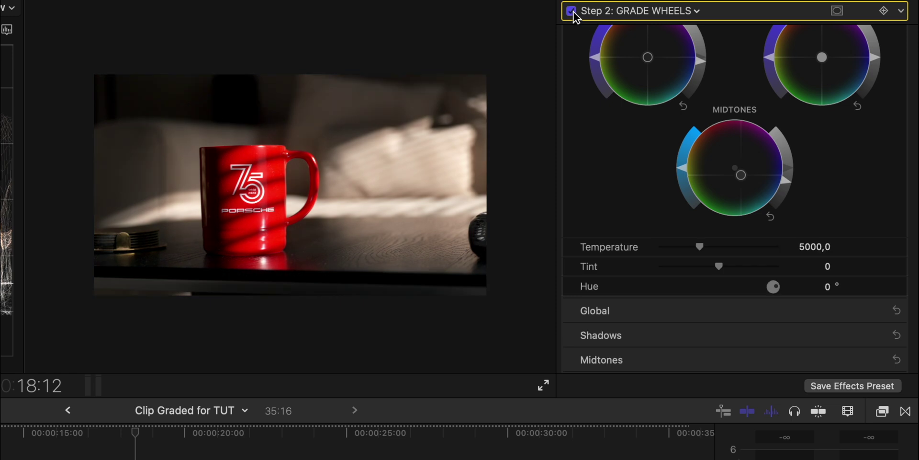
{"action": "scroll", "coordinate": [612, 139], "scroll_direction": "up", "scroll_amount": 4}
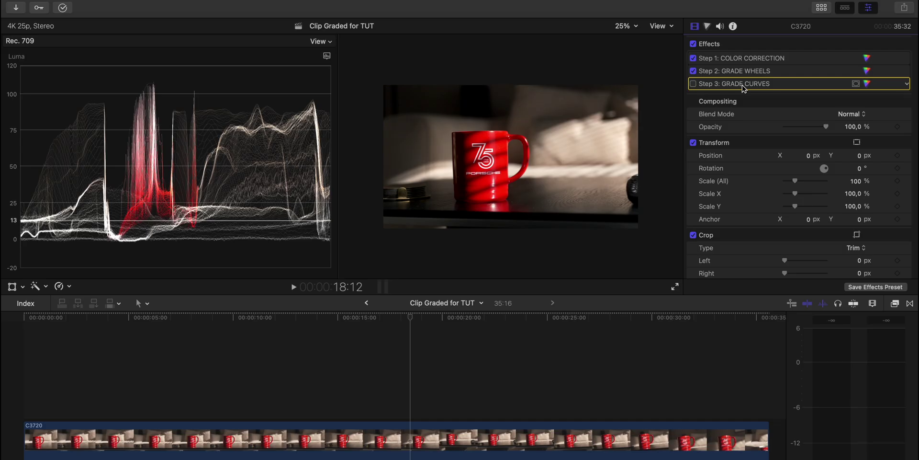
Show the Step 3 Grade Curves controls and shift the Green curve's hue.
{"action": "left_click", "coordinate": [867, 85]}
{"action": "scroll", "coordinate": [823, 139], "scroll_direction": "down", "scroll_amount": 8}
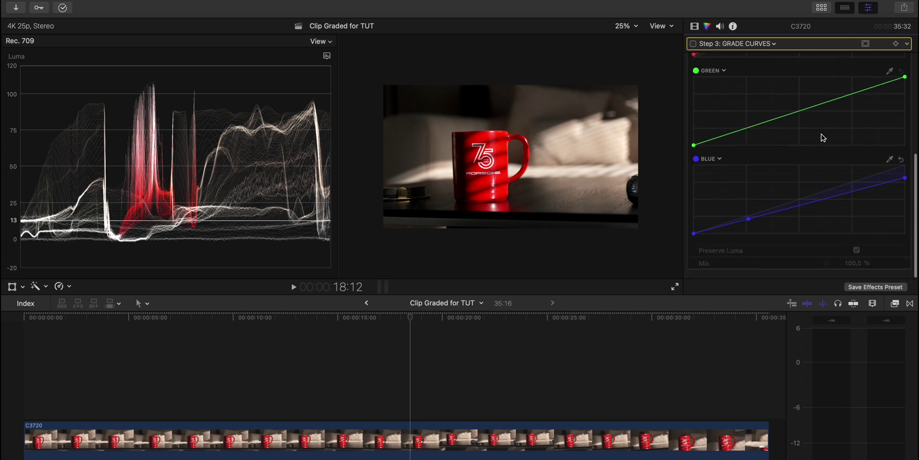
{"action": "scroll", "coordinate": [814, 188], "scroll_direction": "up", "scroll_amount": 3}
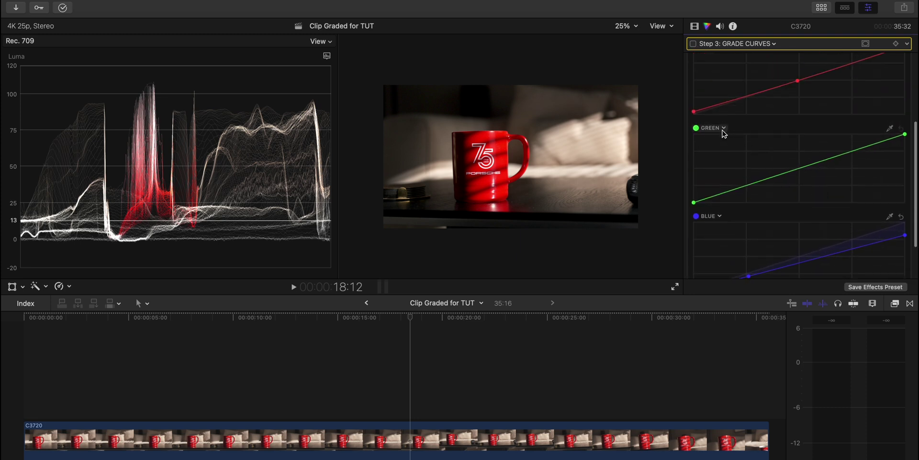
{"action": "mouse_move", "coordinate": [723, 143]}
{"action": "left_click_drag", "start_coordinate": [703, 174], "coordinate": [681, 141]}
{"action": "scroll", "coordinate": [803, 161], "scroll_direction": "up", "scroll_amount": 5}
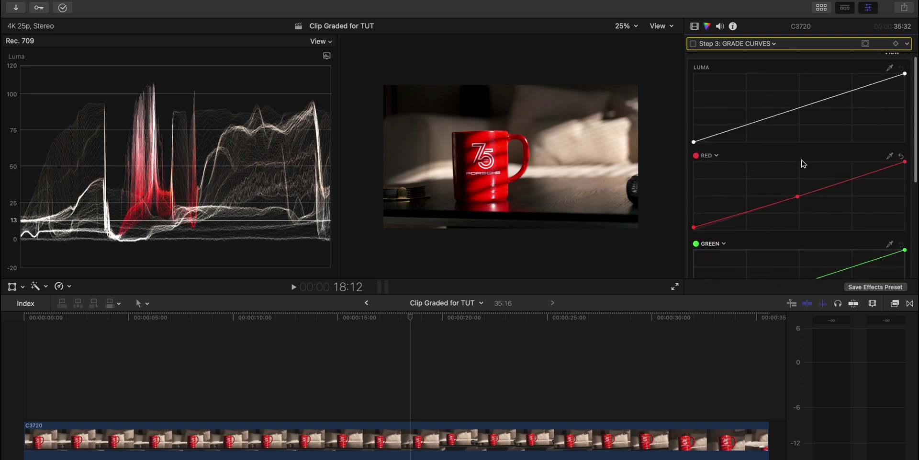
{"action": "scroll", "coordinate": [803, 163], "scroll_direction": "down", "scroll_amount": 7}
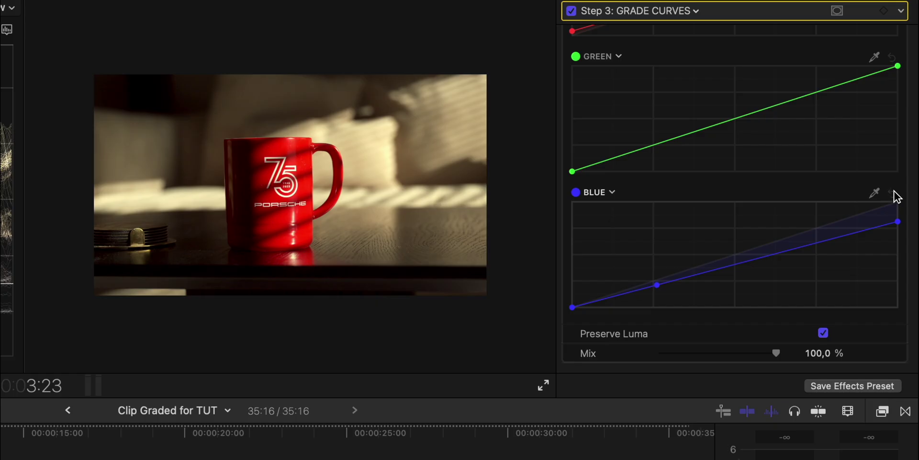
Compare the Blue curve reset to straight, then restore its adjusted midpoint and shading.
{"action": "left_click", "coordinate": [902, 163]}
{"action": "key", "text": "super+z"}
{"action": "left_click", "coordinate": [893, 192]}
{"action": "key", "text": "super+z"}
{"action": "left_click", "coordinate": [893, 192]}
{"action": "key", "text": "super+z"}
Compare the Red curve reset to a straight line, then restore its adjustment.
{"action": "scroll", "coordinate": [782, 163], "scroll_direction": "up", "scroll_amount": 5}
{"action": "left_click", "coordinate": [894, 143]}
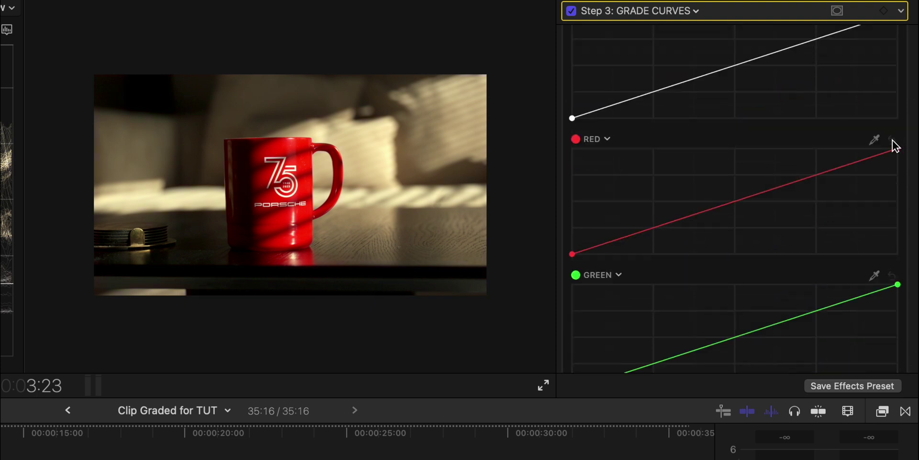
{"action": "key", "text": "super+z"}
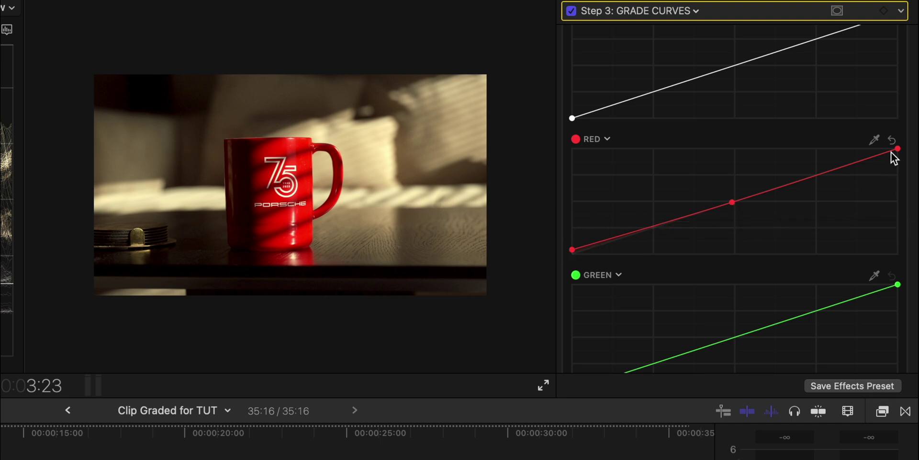
{"action": "scroll", "coordinate": [866, 134], "scroll_direction": "up", "scroll_amount": 2}
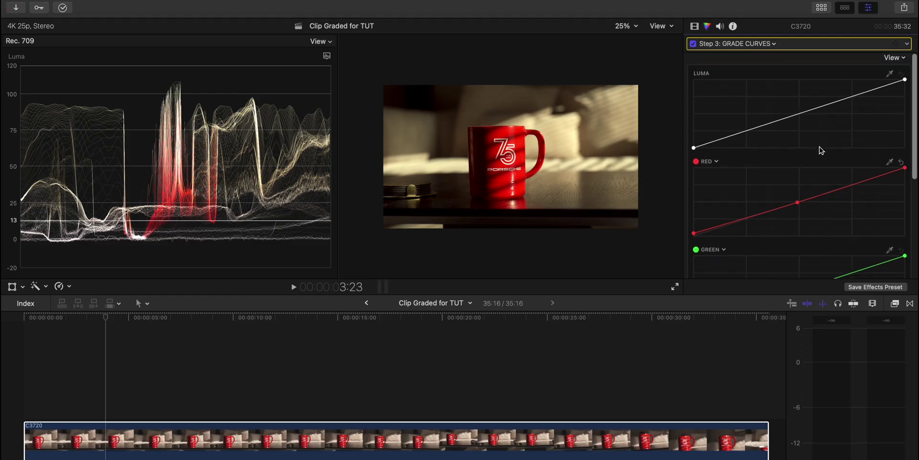
{"action": "scroll", "coordinate": [821, 150], "scroll_direction": "down", "scroll_amount": 2}
{"action": "scroll", "coordinate": [820, 150], "scroll_direction": "down", "scroll_amount": 6}
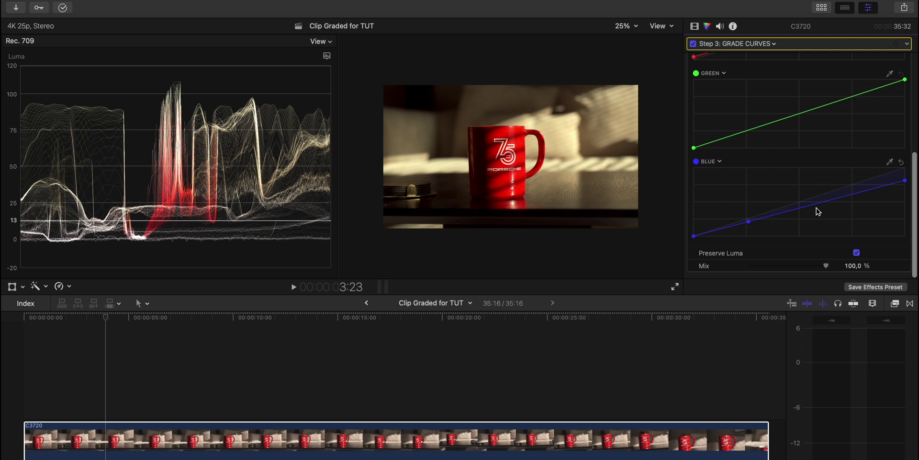
{"action": "left_click_drag", "start_coordinate": [825, 265], "coordinate": [875, 266]}
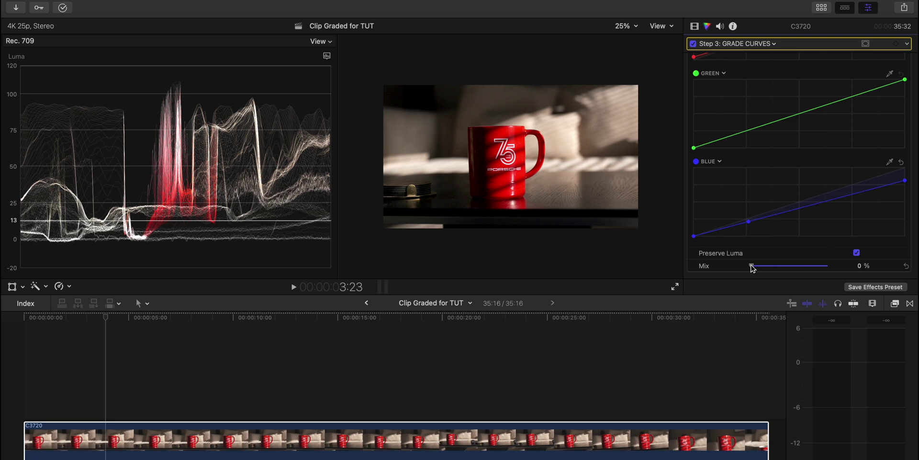
{"action": "left_click_drag", "start_coordinate": [750, 265], "coordinate": [805, 267]}
{"action": "left_click", "coordinate": [826, 265]}
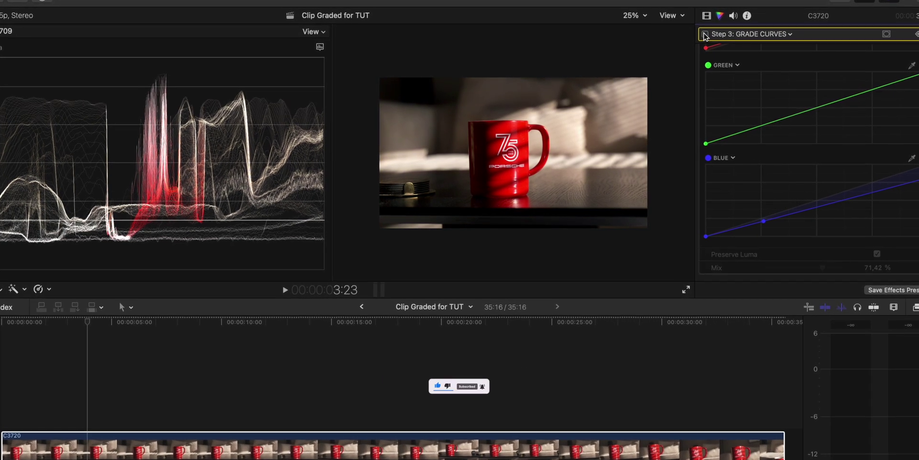
{"action": "left_click", "coordinate": [701, 36]}
{"action": "left_click", "coordinate": [709, 32]}
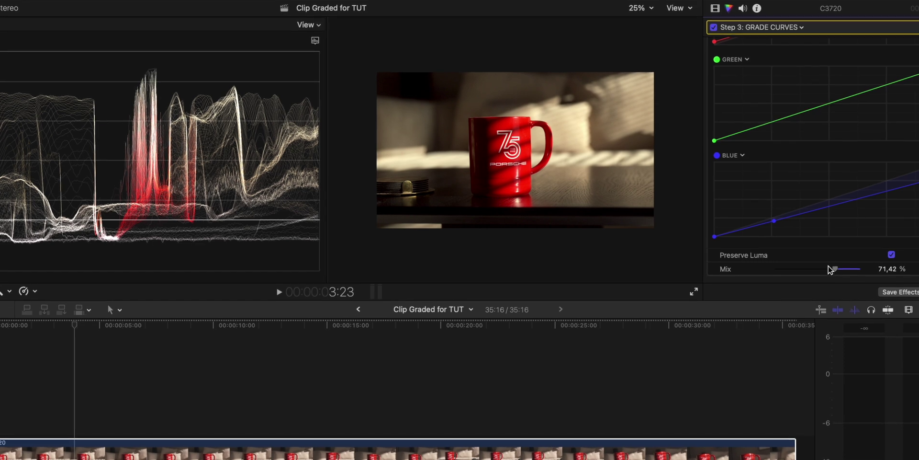
{"action": "left_click_drag", "start_coordinate": [825, 267], "coordinate": [899, 270]}
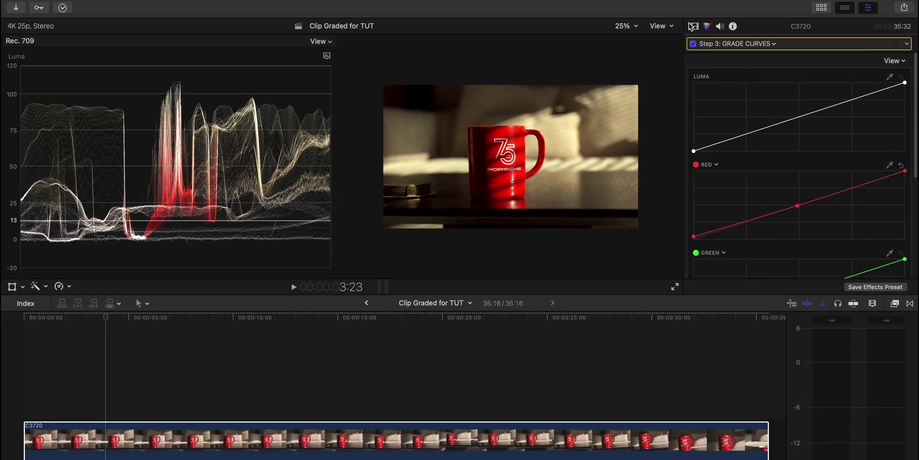
Switch off all three Step effects for an ungraded view, then re-enable Color Correction and Grade Wheels.
{"action": "left_click", "coordinate": [692, 27]}
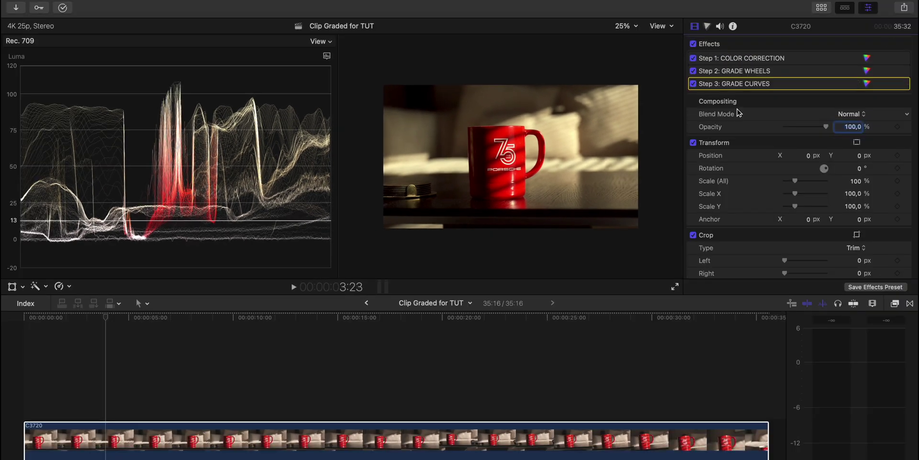
{"action": "left_click", "coordinate": [693, 84]}
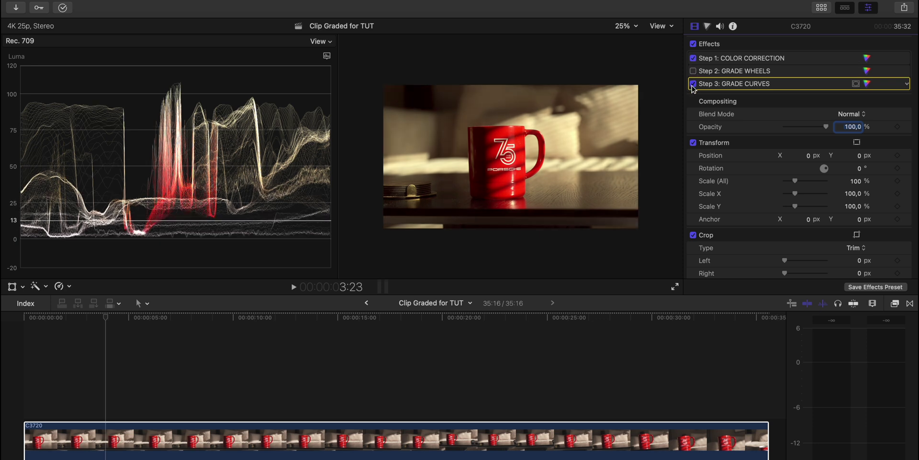
{"action": "left_click", "coordinate": [693, 71]}
{"action": "left_click", "coordinate": [693, 58]}
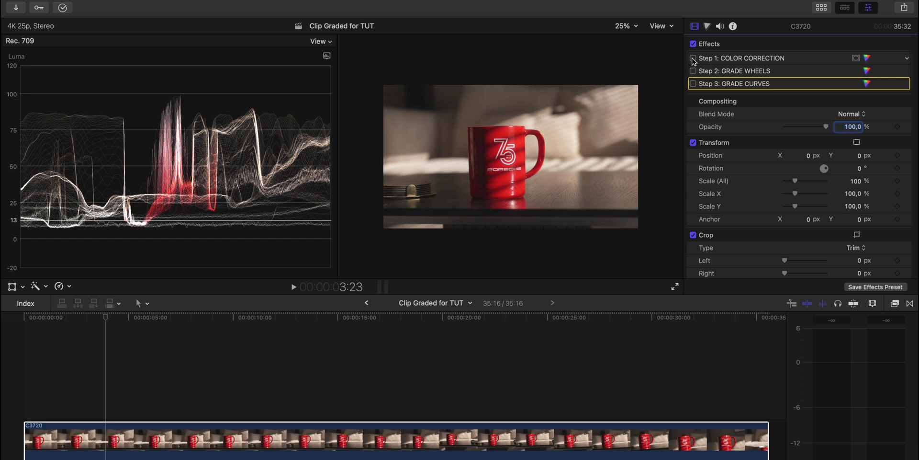
{"action": "left_click", "coordinate": [693, 58]}
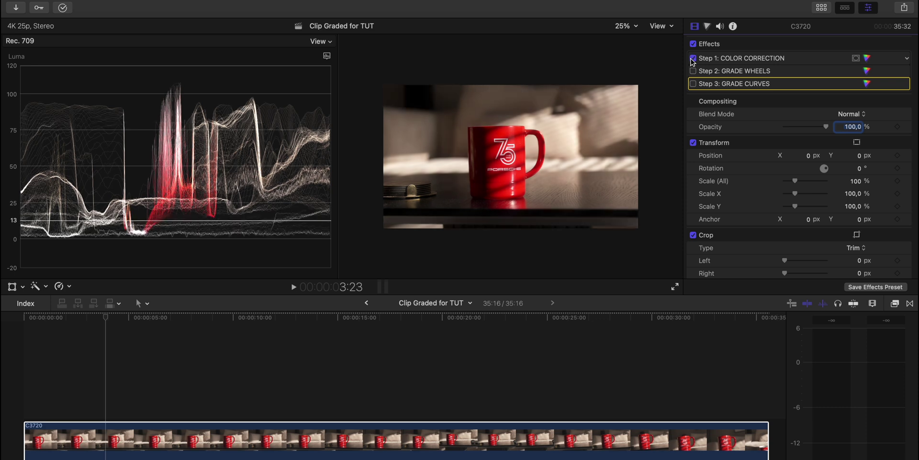
{"action": "left_click", "coordinate": [693, 71]}
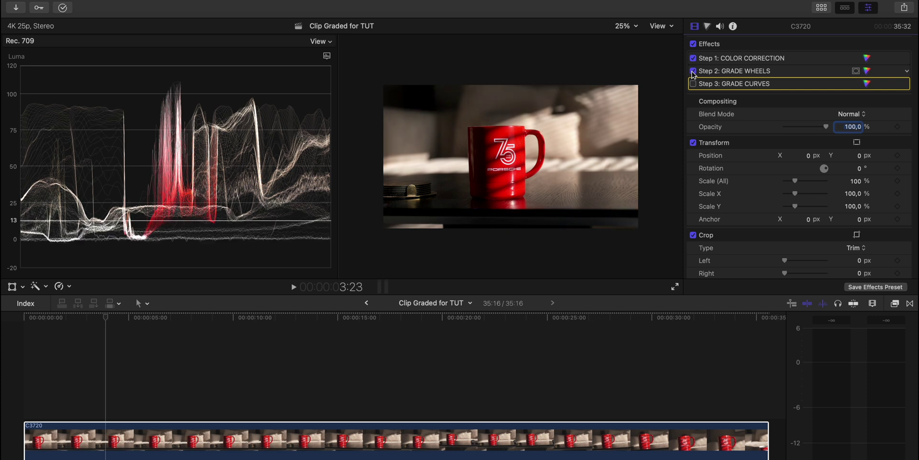